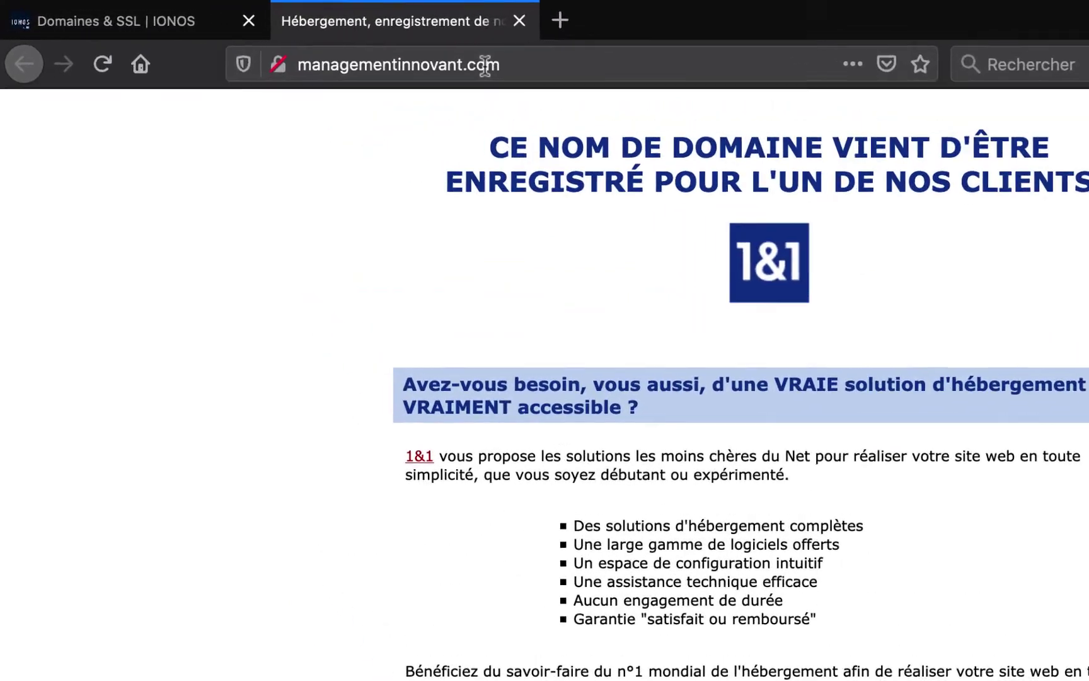
# Check the connection security details of managementinnovant.com in the site information.
pyautogui.click(293, 68)
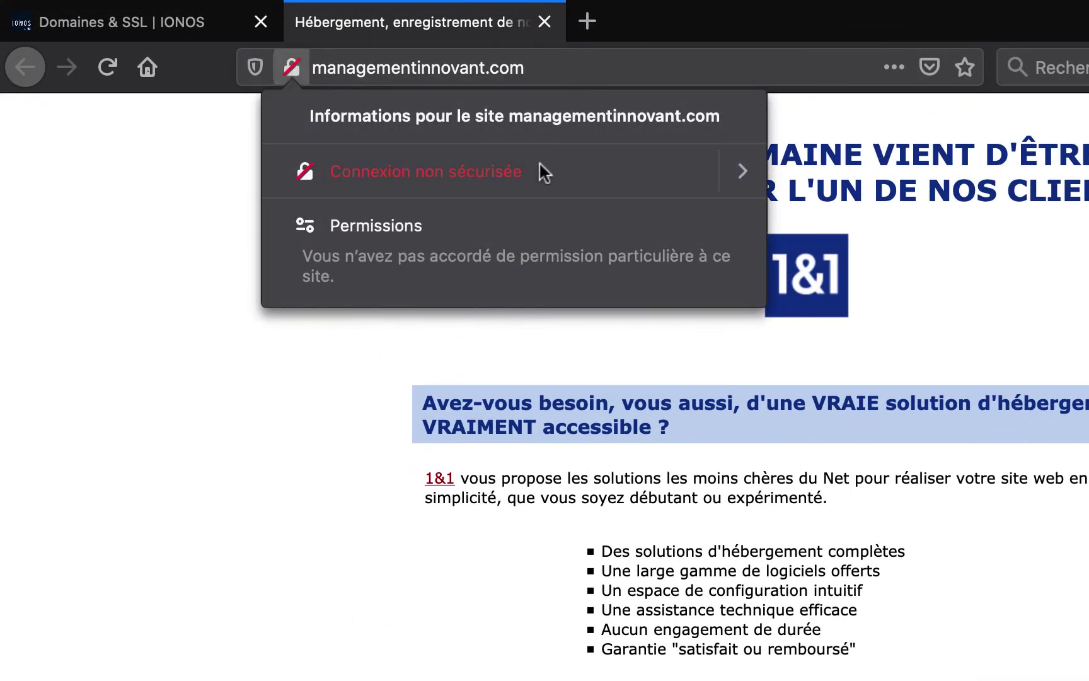
pyautogui.click(742, 171)
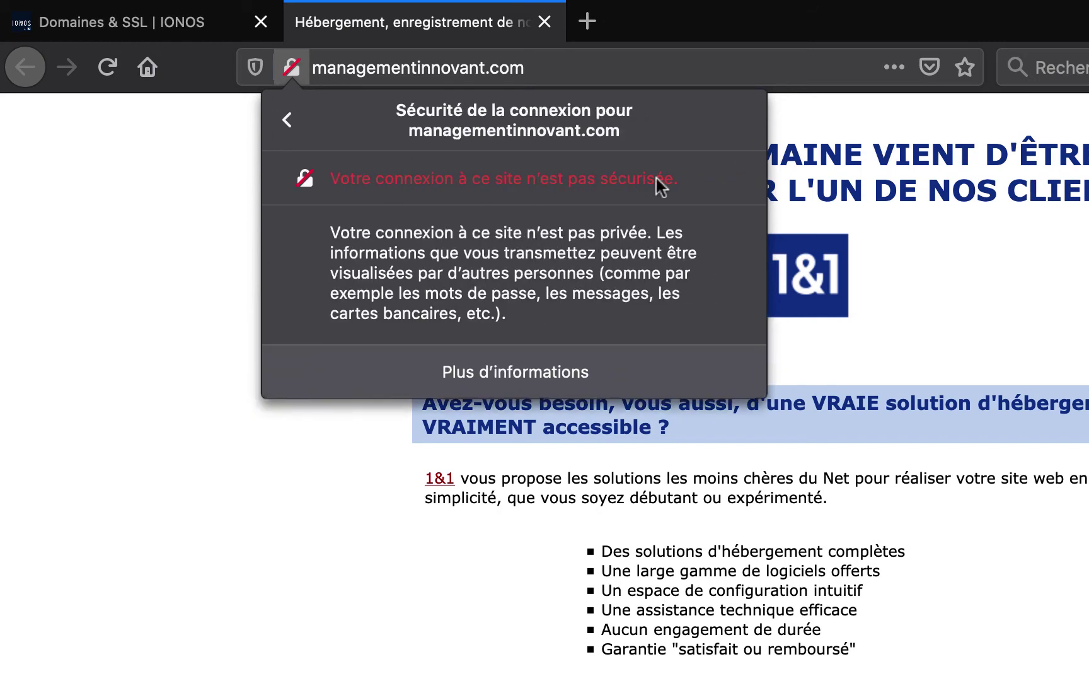
pyautogui.click(288, 120)
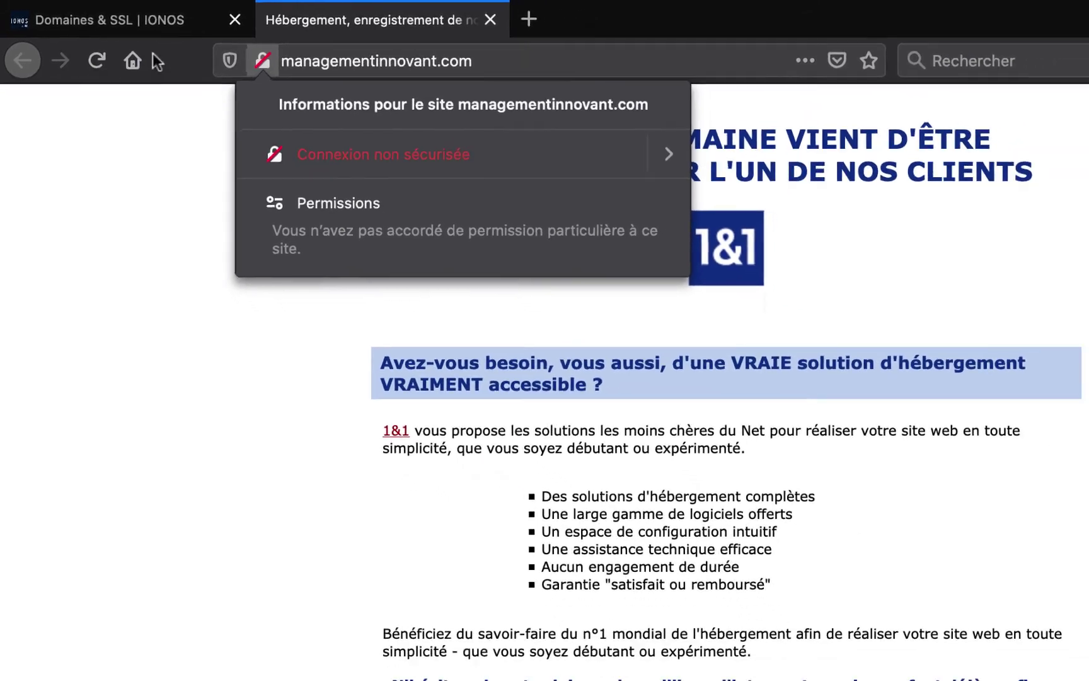
# Switch to the IONOS Domaines & SSL page and open the SSL certificate administration.
pyautogui.click(108, 19)
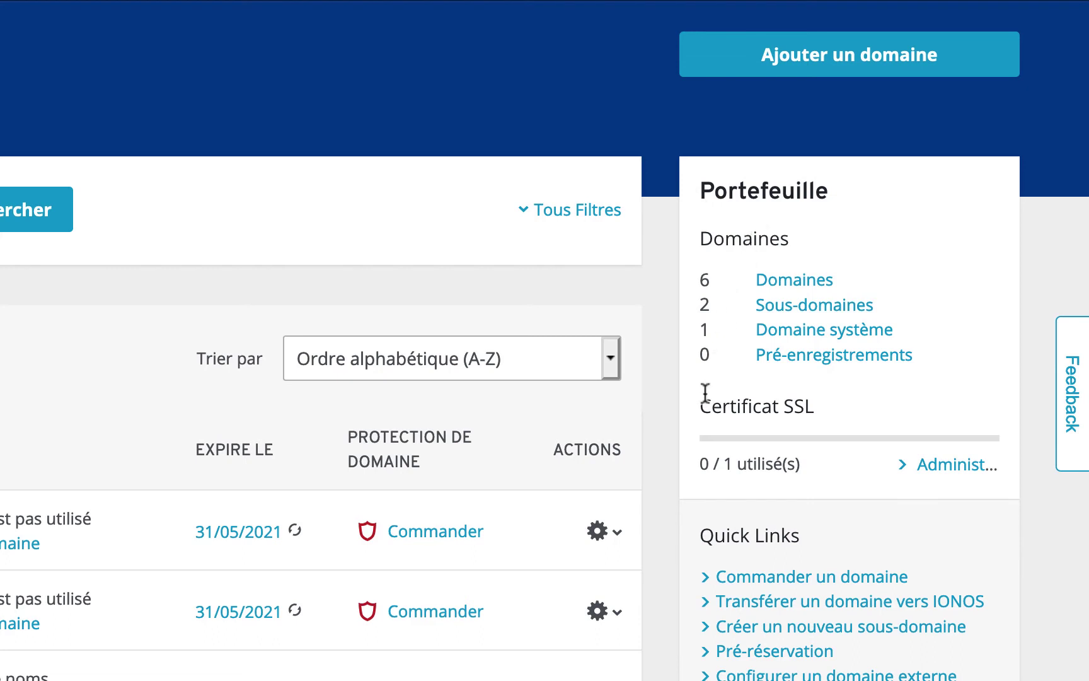
pyautogui.moveTo(698, 406); pyautogui.dragTo(817, 418)
pyautogui.click(789, 408)
pyautogui.click(947, 471)
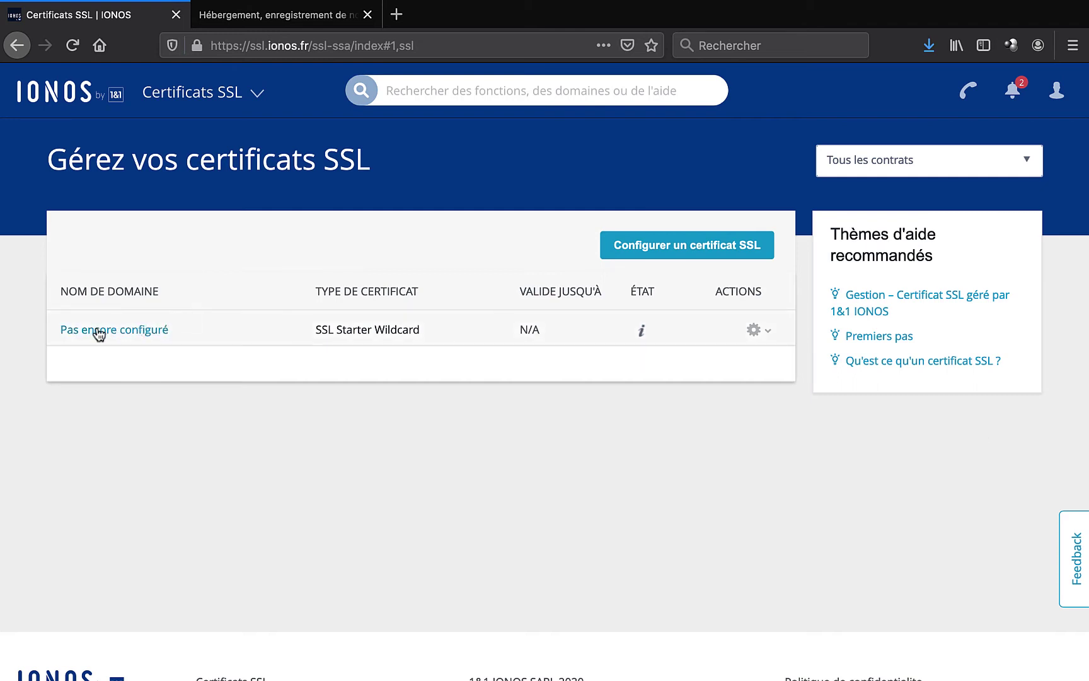
# Start configuring the unassigned SSL certificate and choose to activate the SSL Starter Wildcard offer.
pyautogui.click(757, 333)
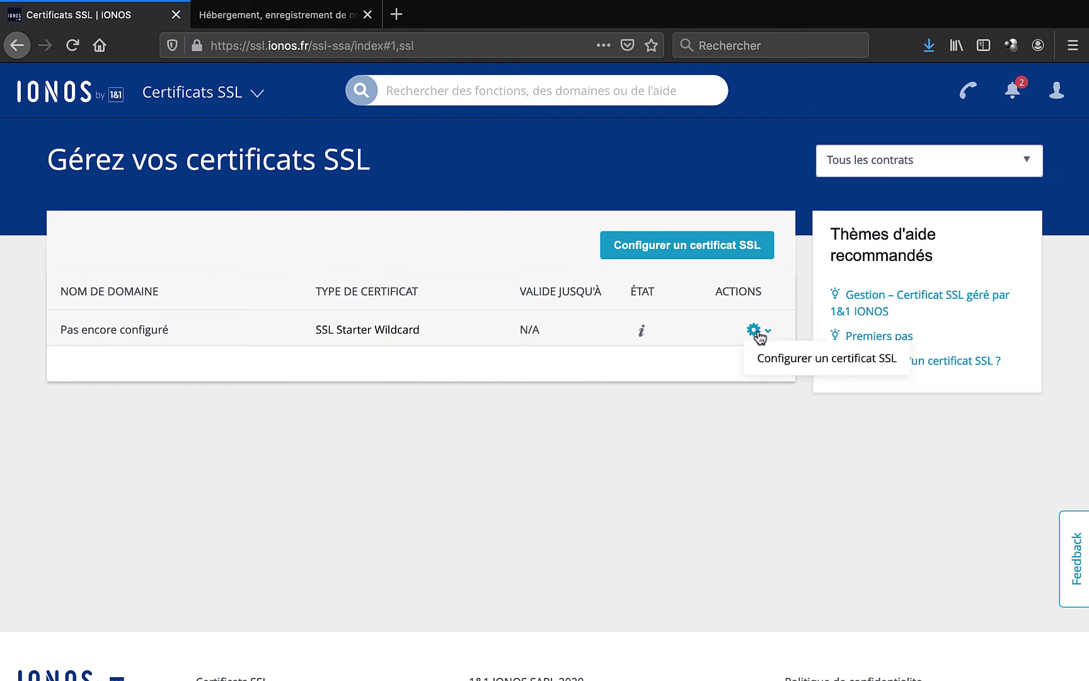
pyautogui.click(804, 358)
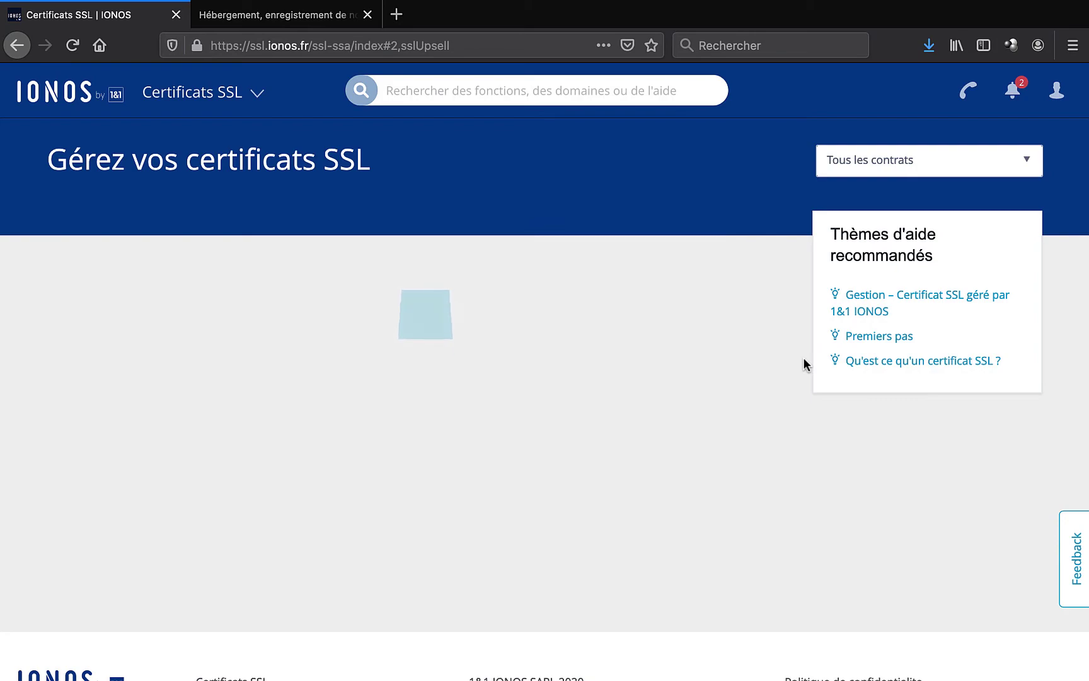
pyautogui.scroll(-3, 211, 384)
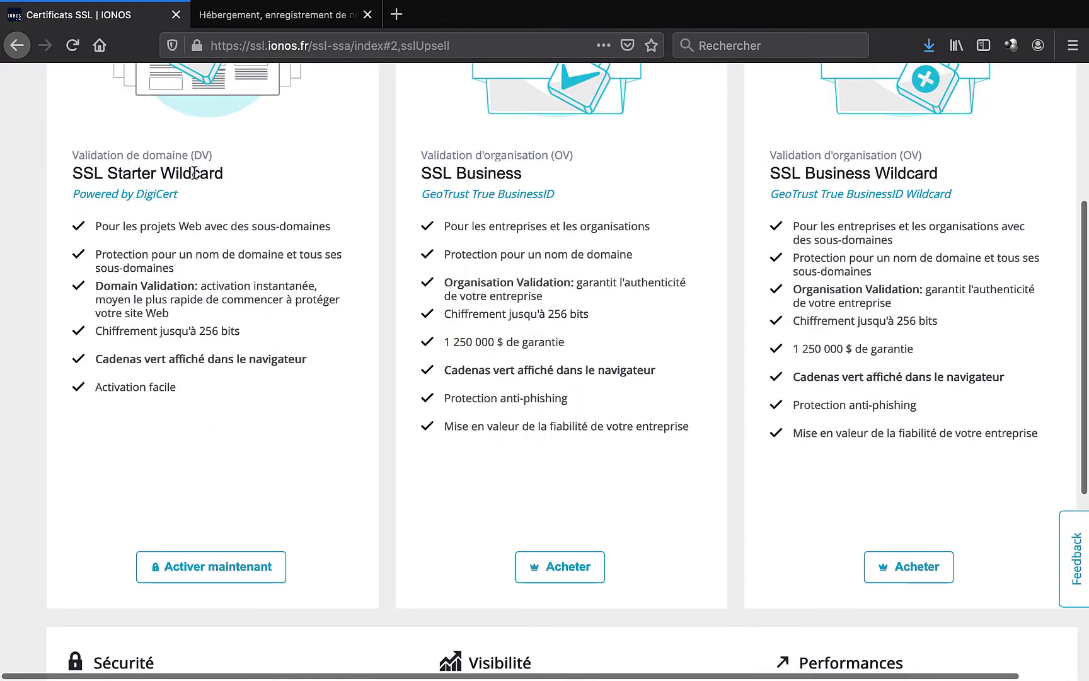
pyautogui.click(227, 574)
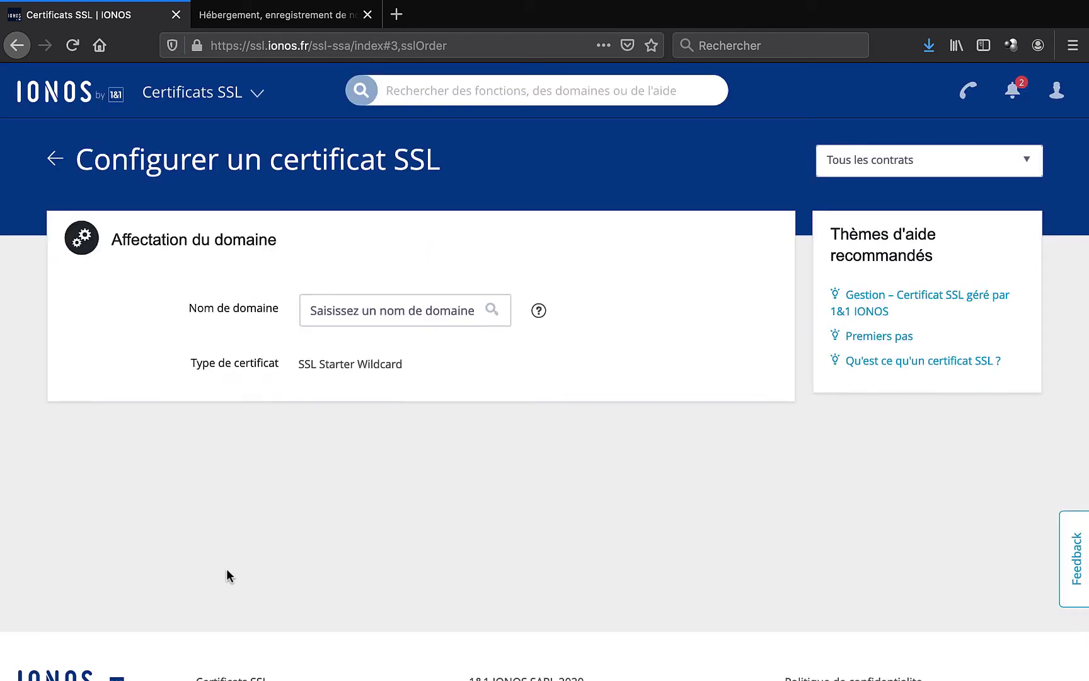
# Assign the certificate to the domain managementinnovant.com, keeping the usage "Utiliser avec mon site Web 1&1 IONOS".
pyautogui.click(315, 315)
pyautogui.write('managementinnovan')
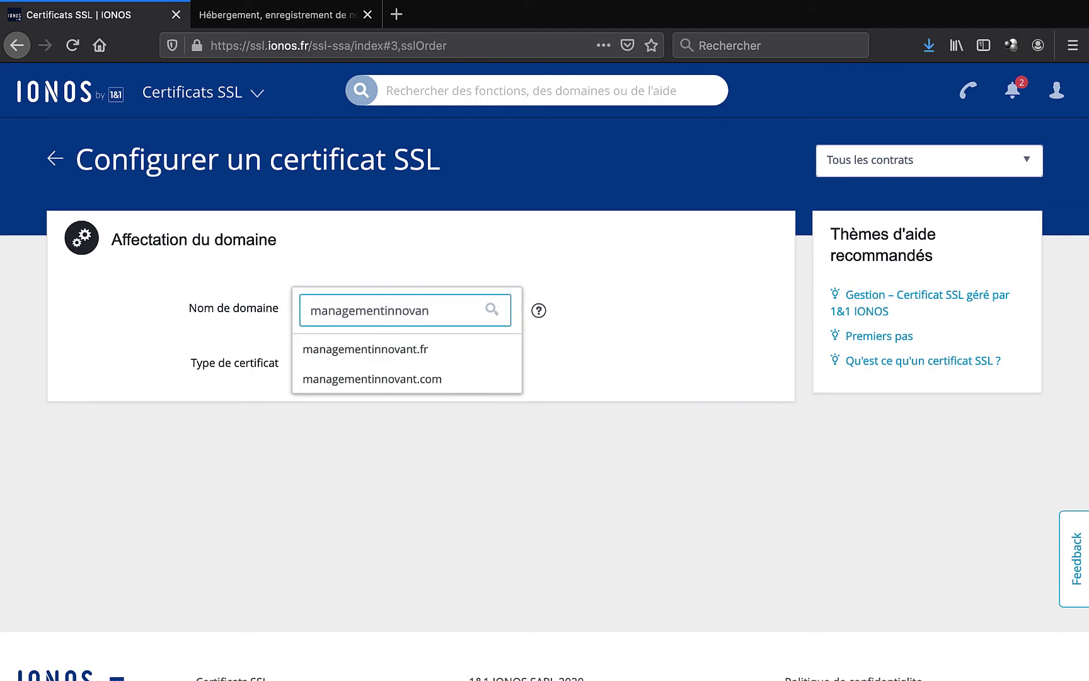
pyautogui.click(341, 380)
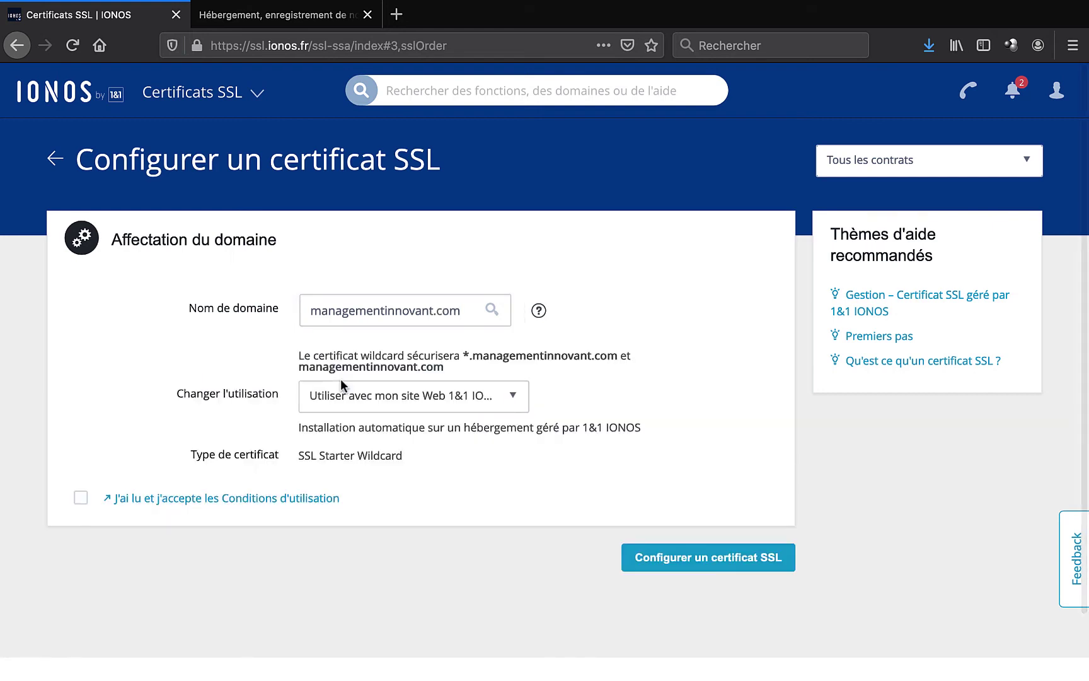
pyautogui.click(343, 396)
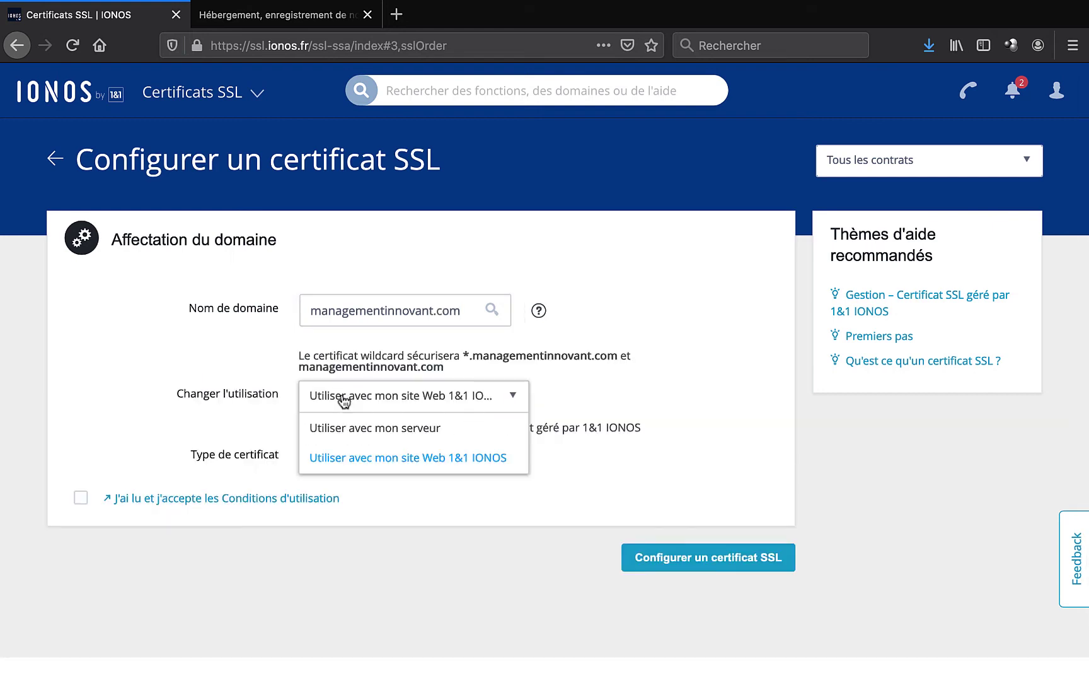
pyautogui.click(343, 401)
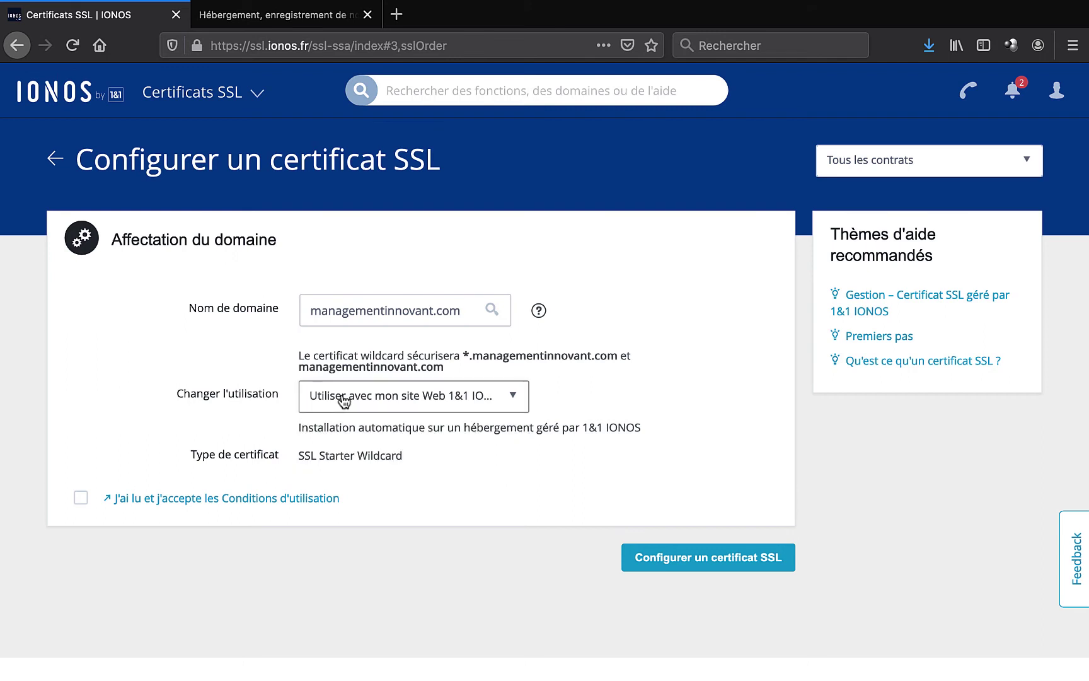
# Accept the terms of use, submit the SSL certificate configuration and dismiss the confirmation message.
pyautogui.click(81, 498)
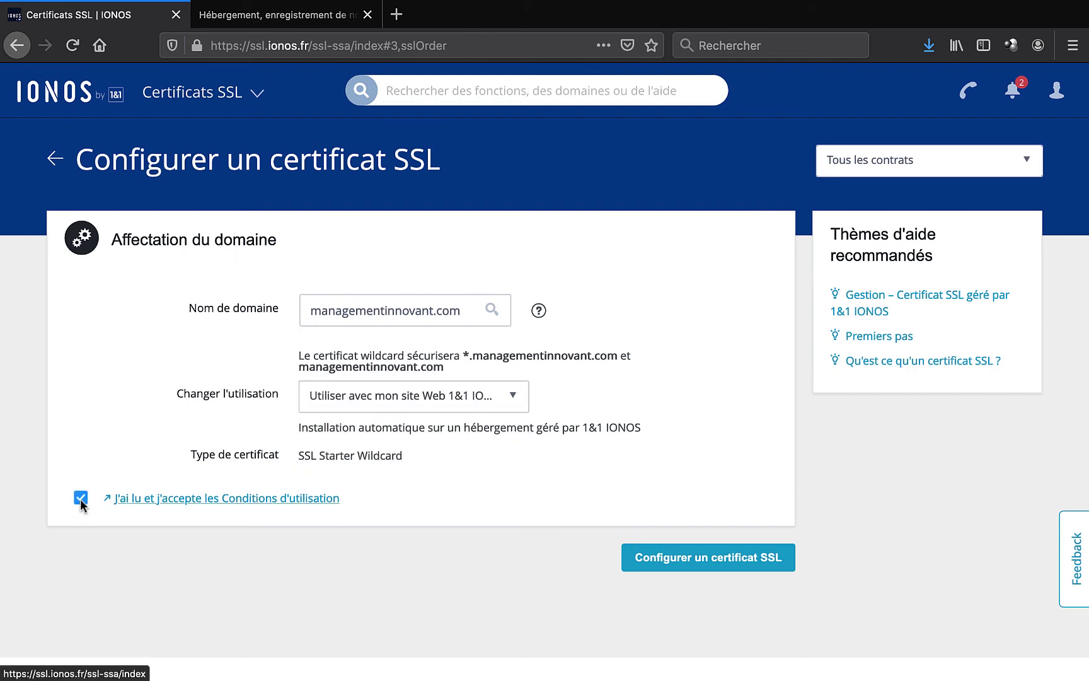
pyautogui.click(714, 559)
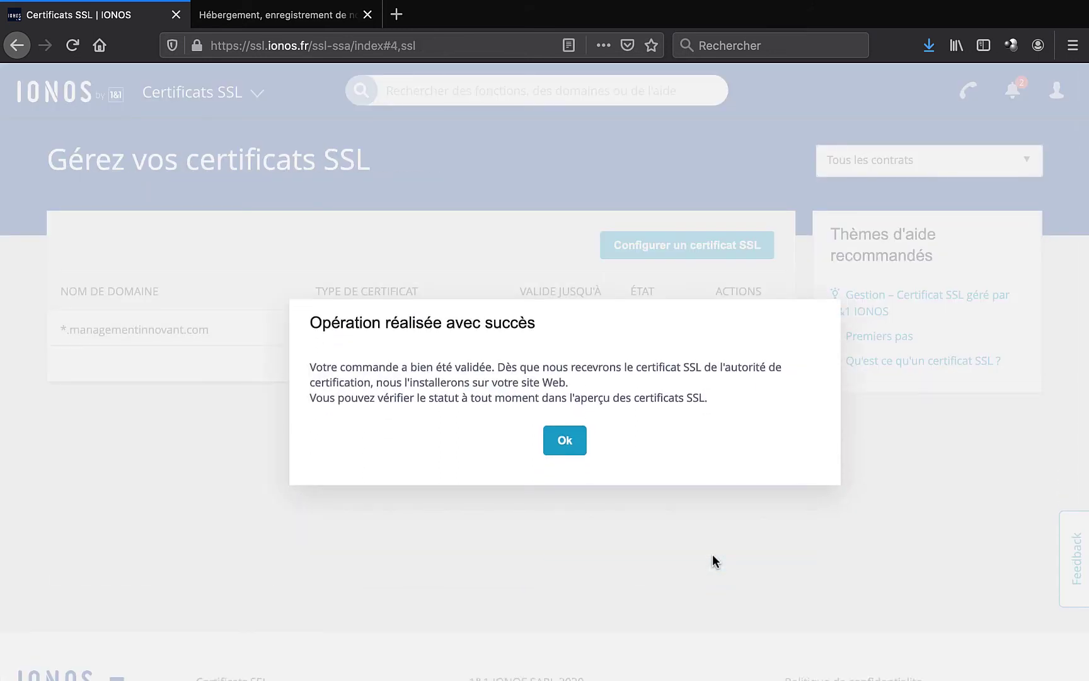
pyautogui.click(564, 442)
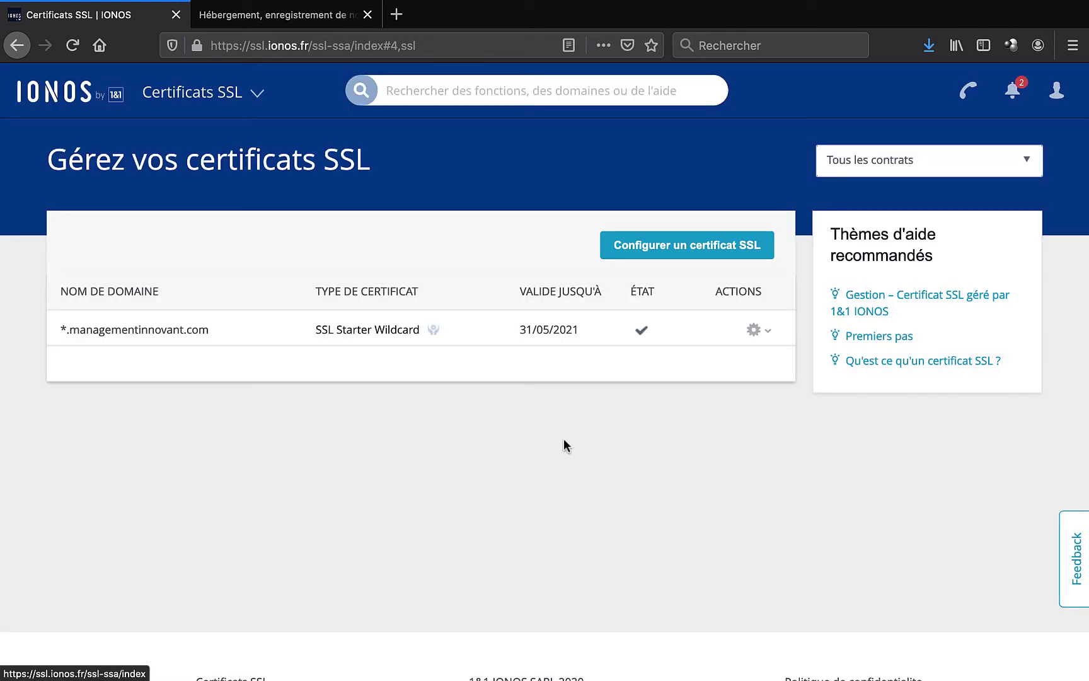
# Review the certificate's state, return to the Domaines & SSL overview and open the details of managementinnovant.com.
pyautogui.moveTo(638, 331)
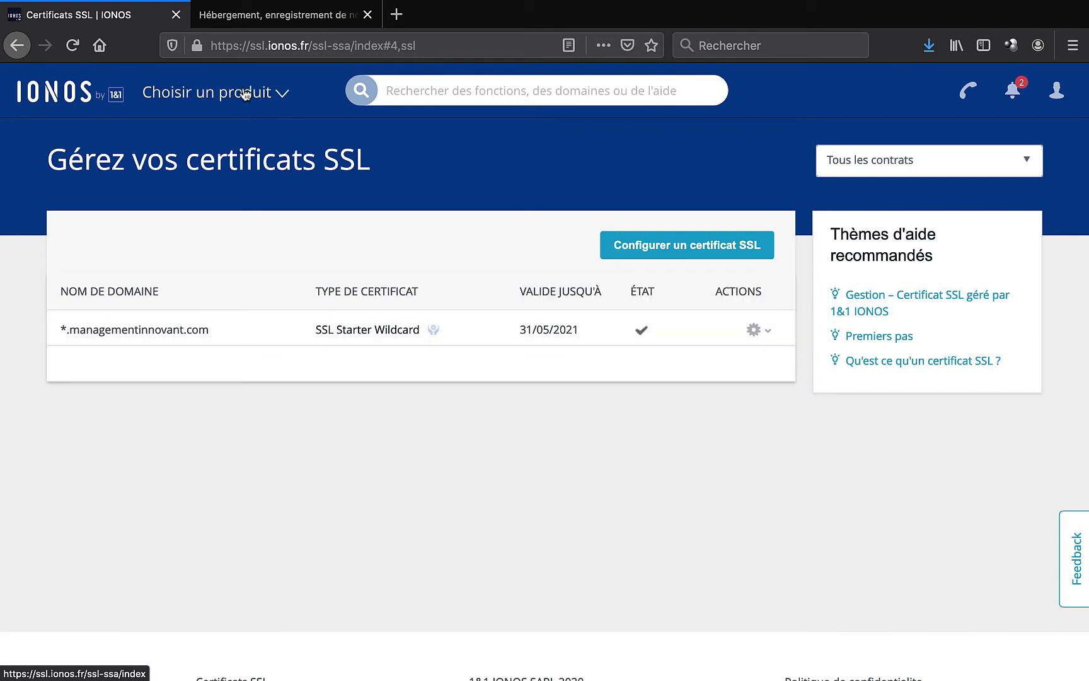
pyautogui.click(244, 93)
pyautogui.click(245, 255)
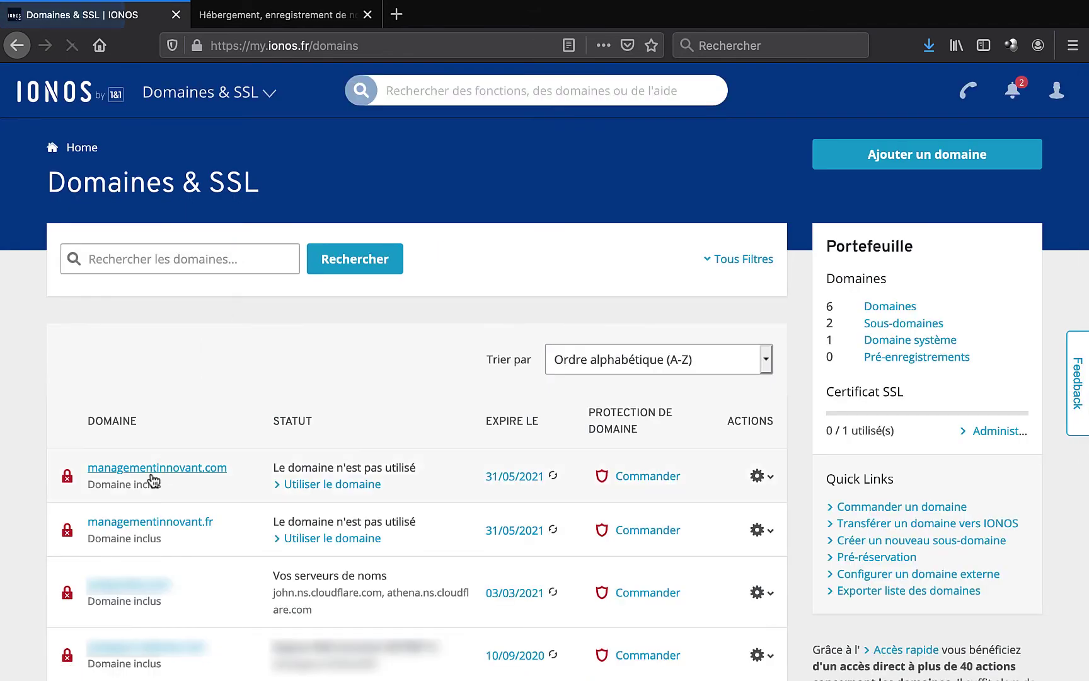
pyautogui.click(177, 477)
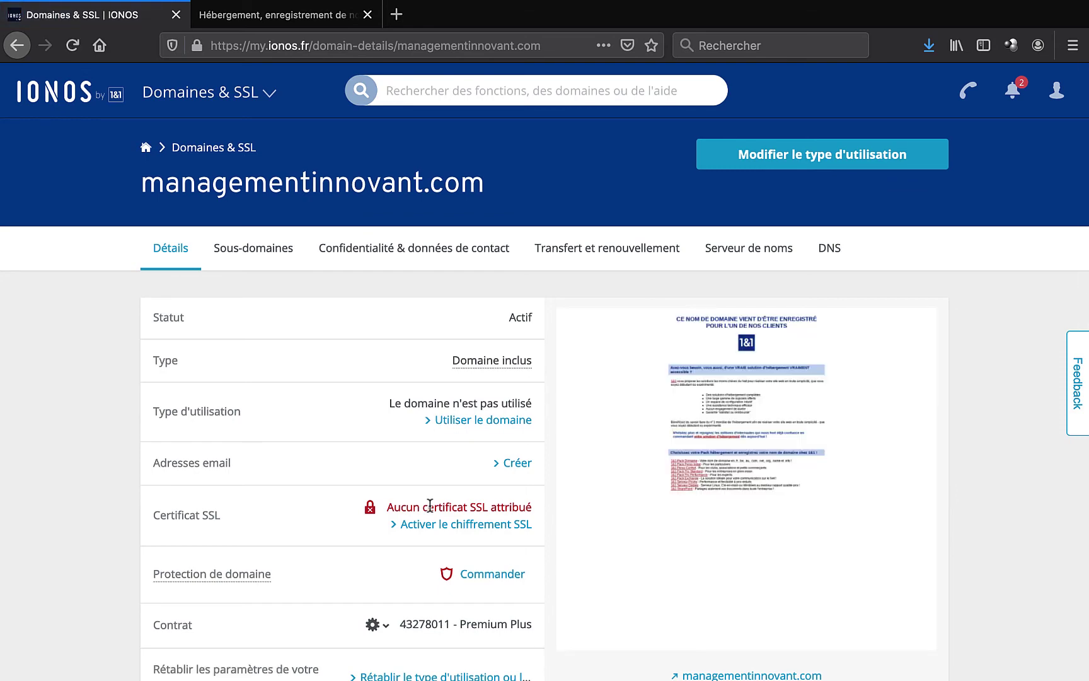
pyautogui.click(318, 19)
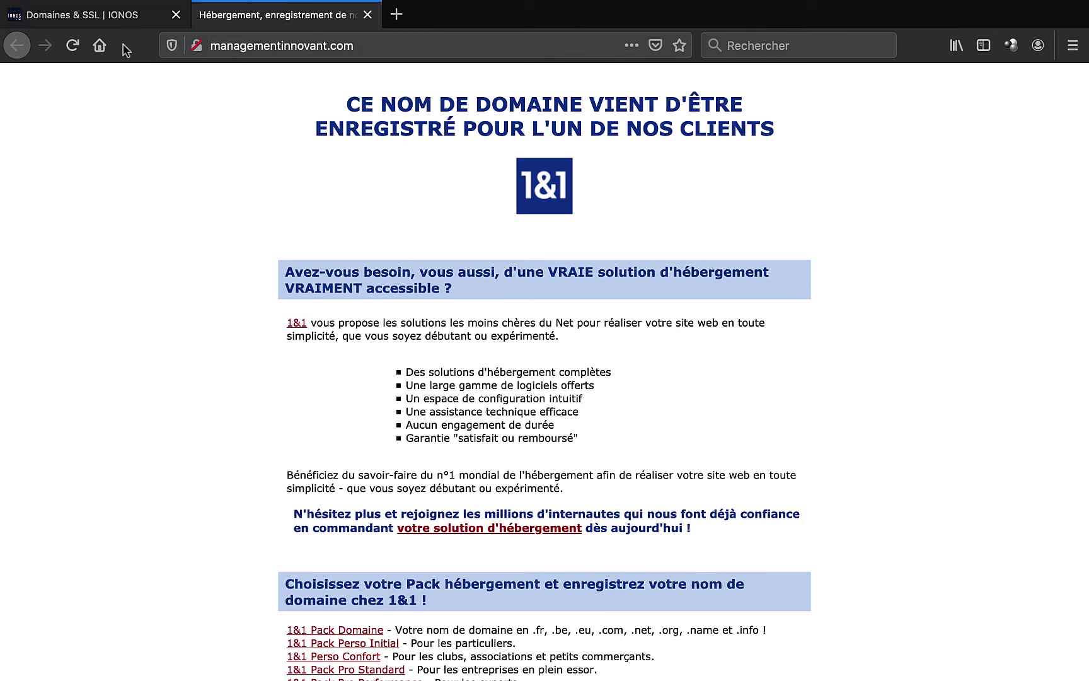
pyautogui.click(275, 44)
pyautogui.click(210, 46)
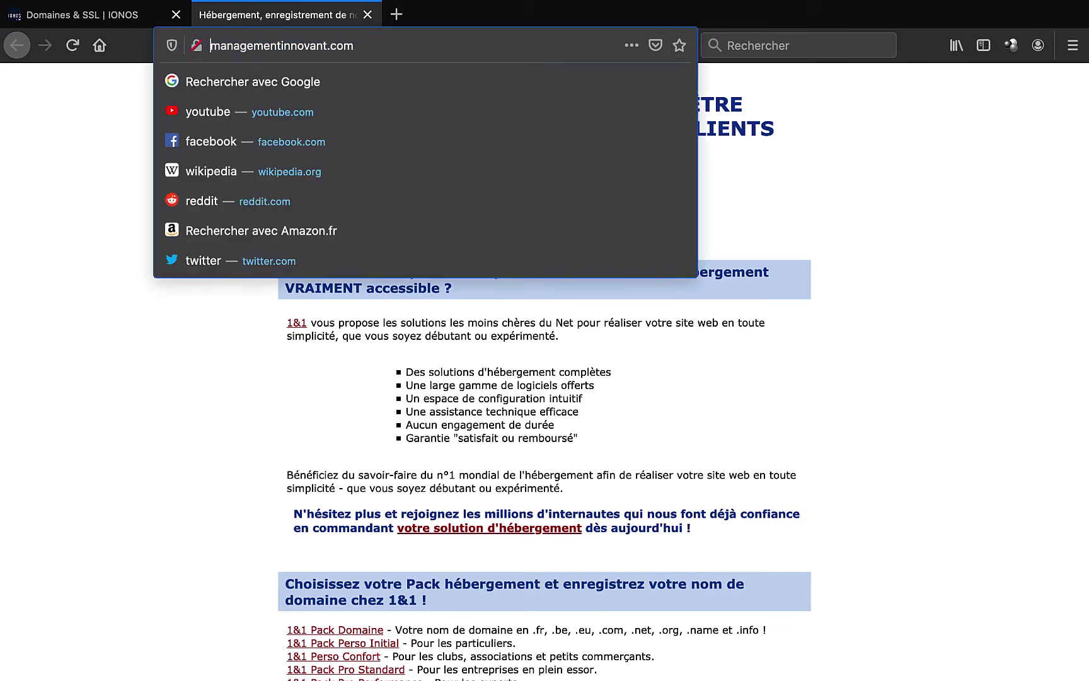
pyautogui.write('https://')
pyautogui.press('Return')
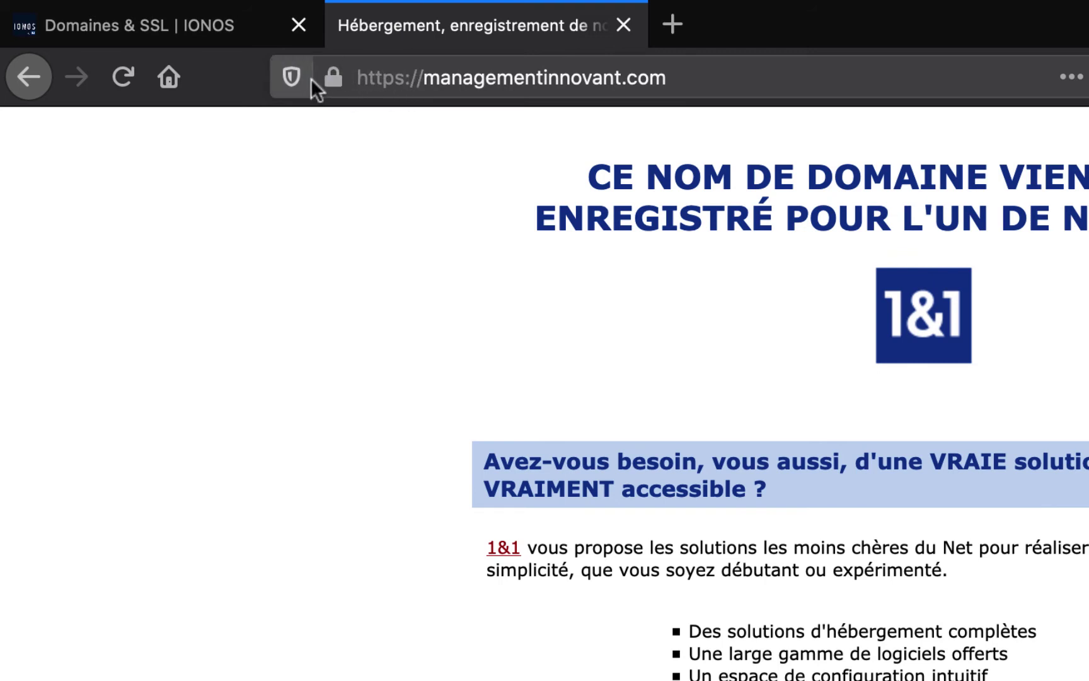
# Examine the site's secure connection information and its full certificate, closing the page information and returning to the website.
pyautogui.click(332, 78)
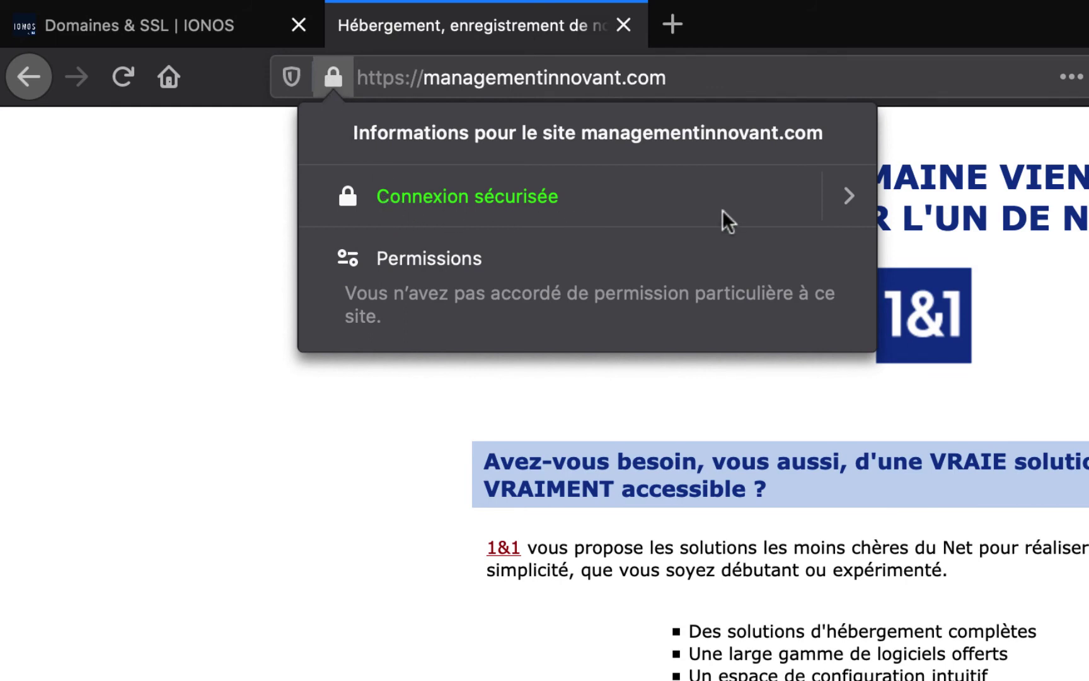
pyautogui.click(851, 197)
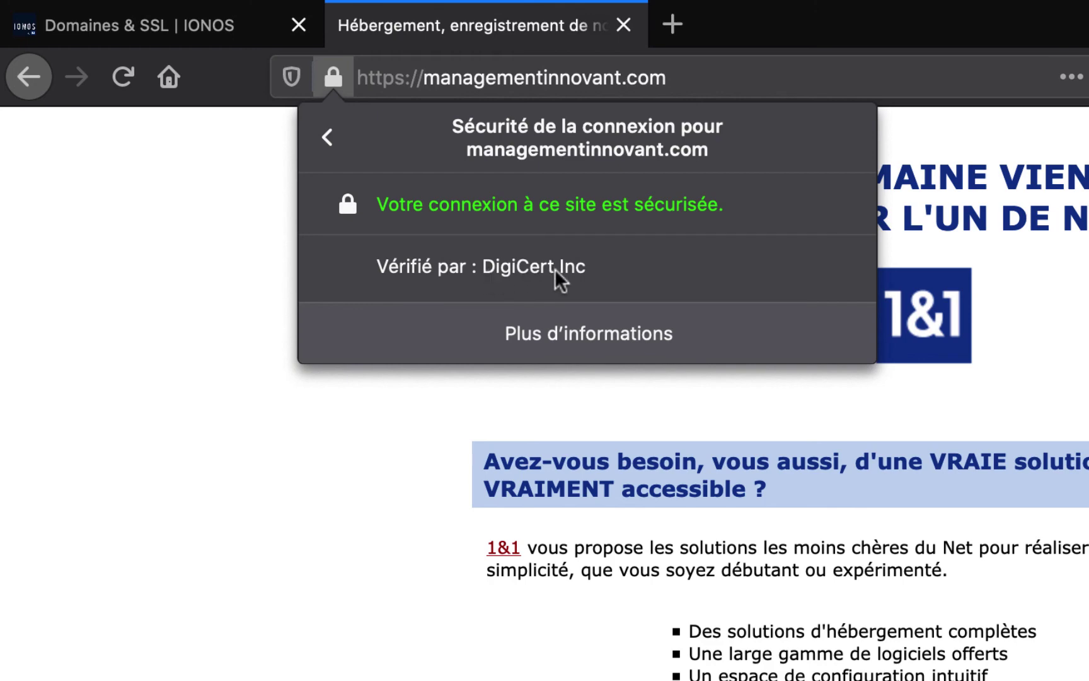
pyautogui.click(576, 335)
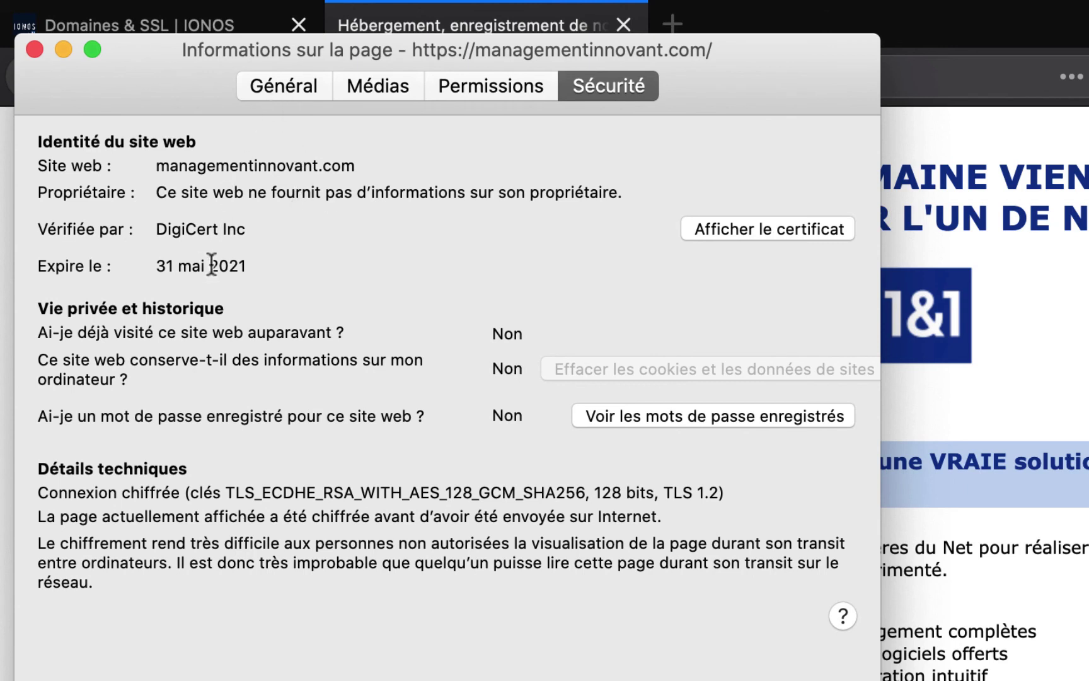
pyautogui.click(729, 229)
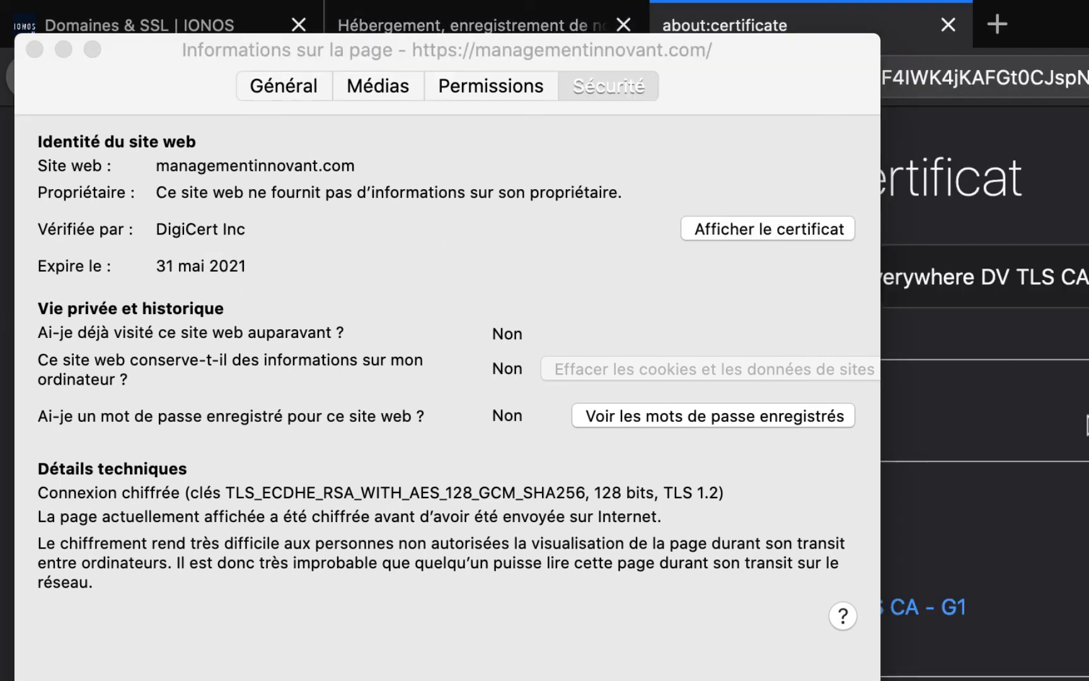
pyautogui.click(35, 49)
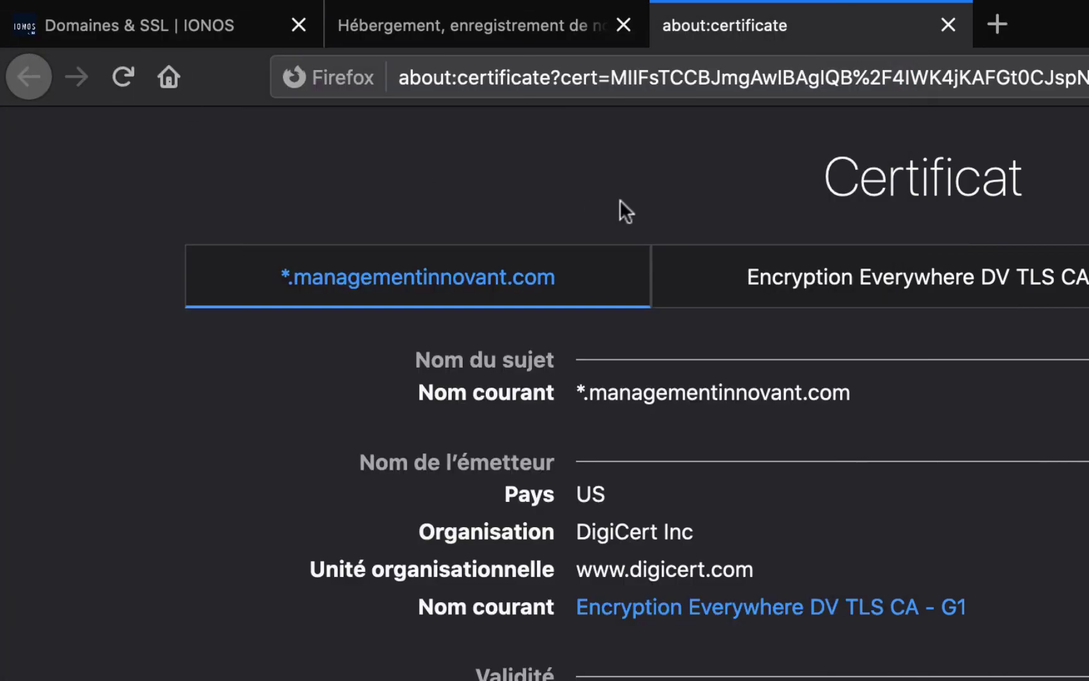
pyautogui.click(522, 15)
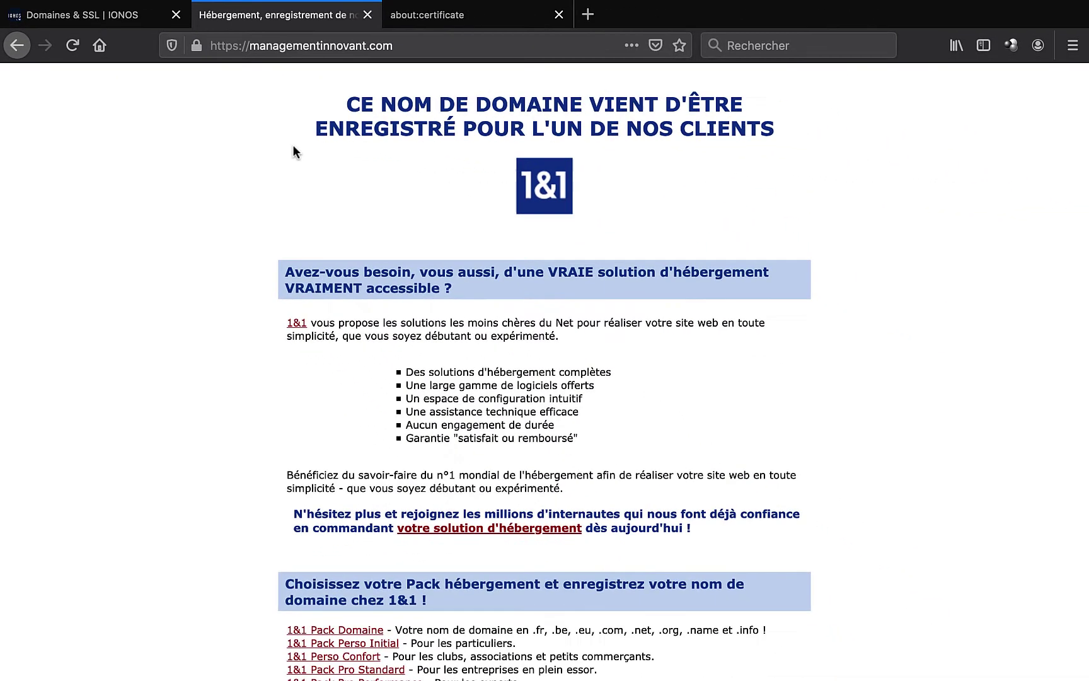